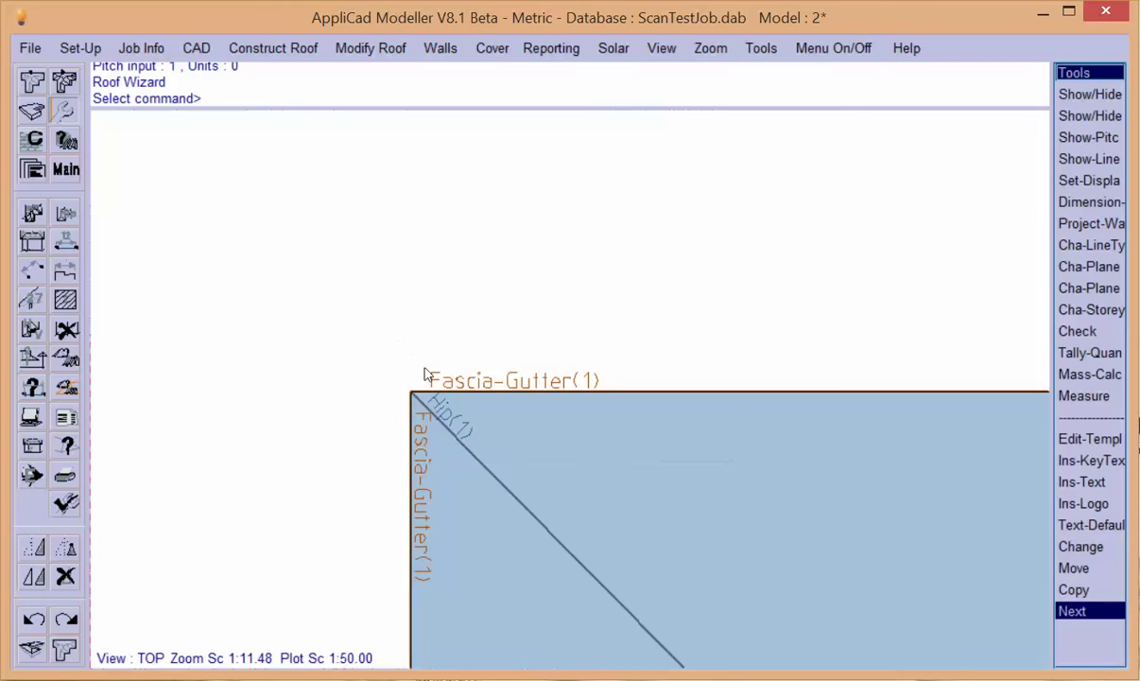
Zoom in on the roof plane's top-left corner with its Fascia-Gutter and Hip labels.
scroll(382, 423, "up", 2)
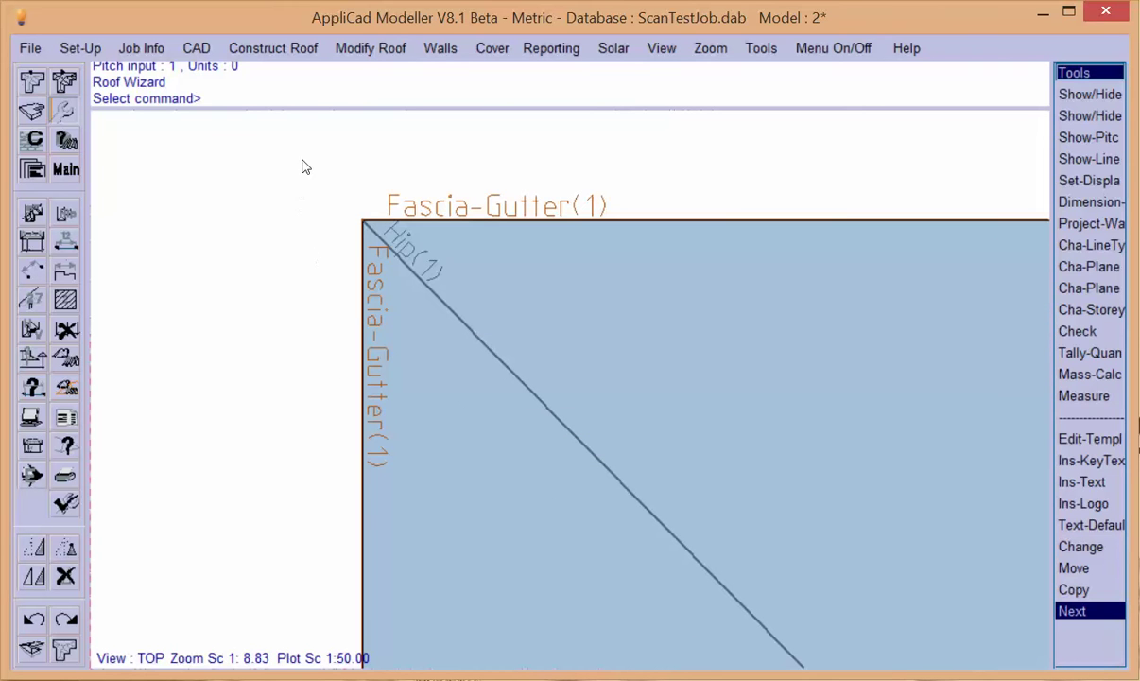
scroll(317, 141, "up", 1)
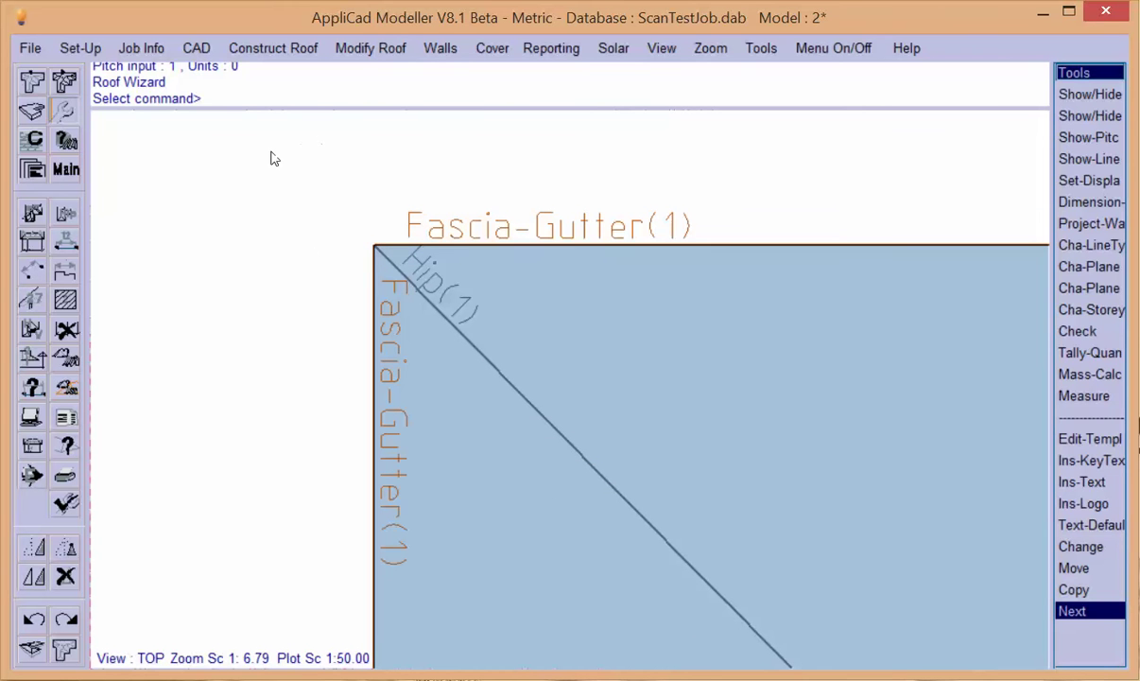
left_click(83, 49)
Open the Set Roofing Line Styles table from System Preferences' Roof Line Options.
mouse_move(103, 125)
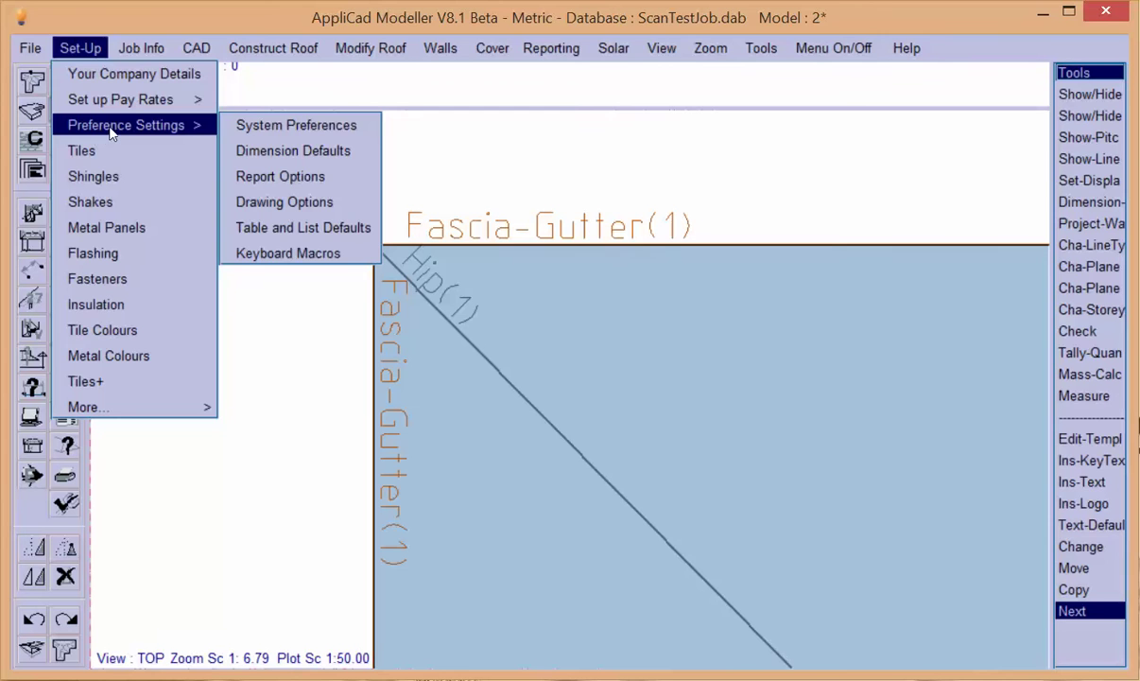
left_click(284, 135)
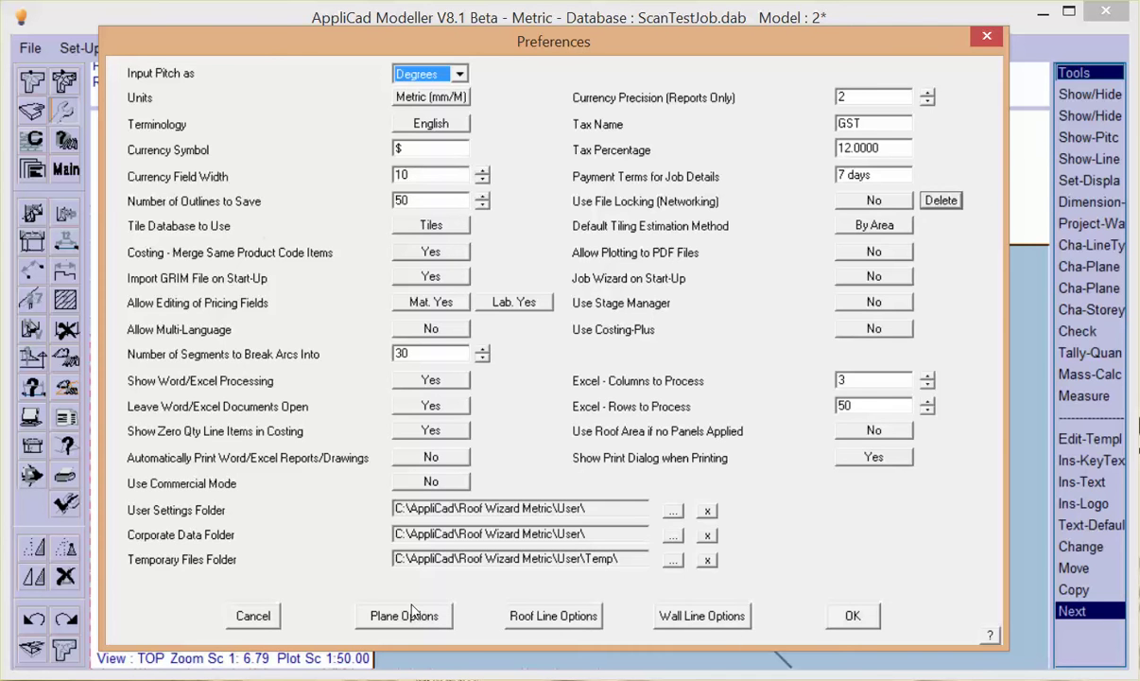
left_click(550, 621)
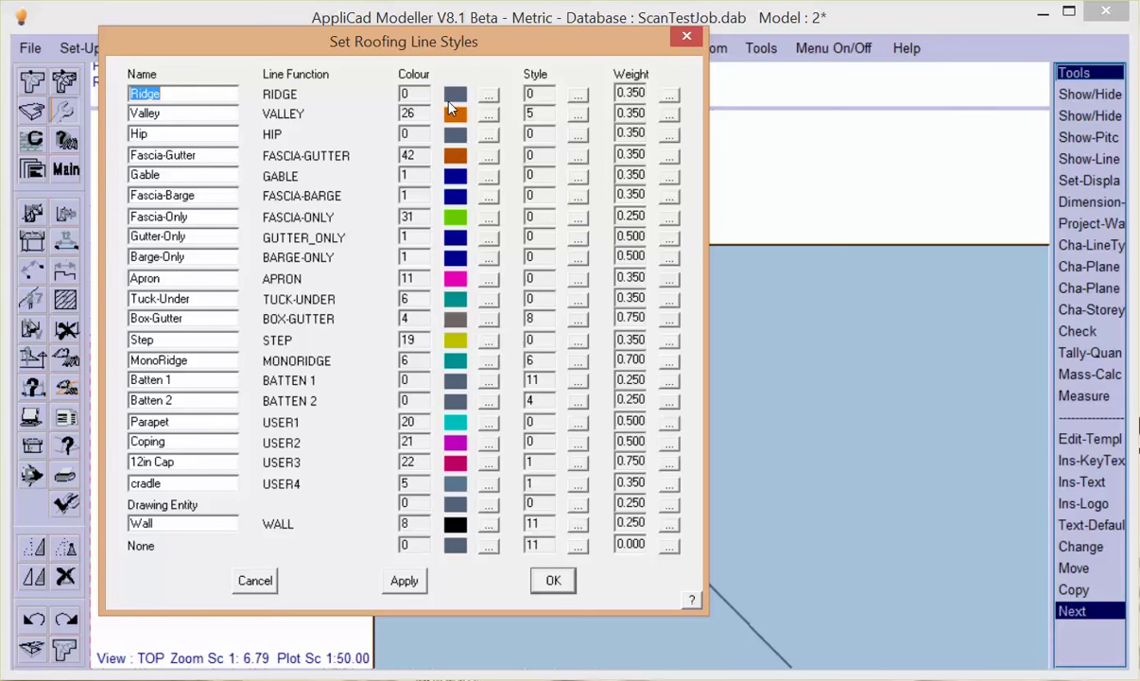
Change the Ridge line colour from 0 to 7 (black), keeping line style 0.
left_click(489, 112)
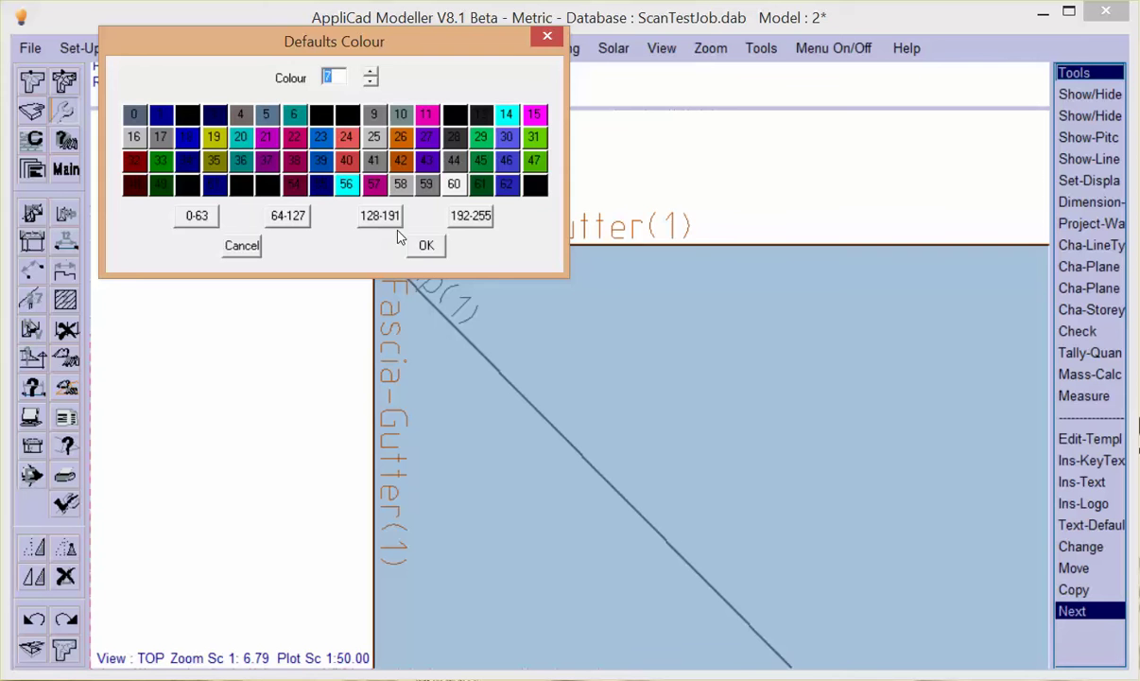
left_click(423, 249)
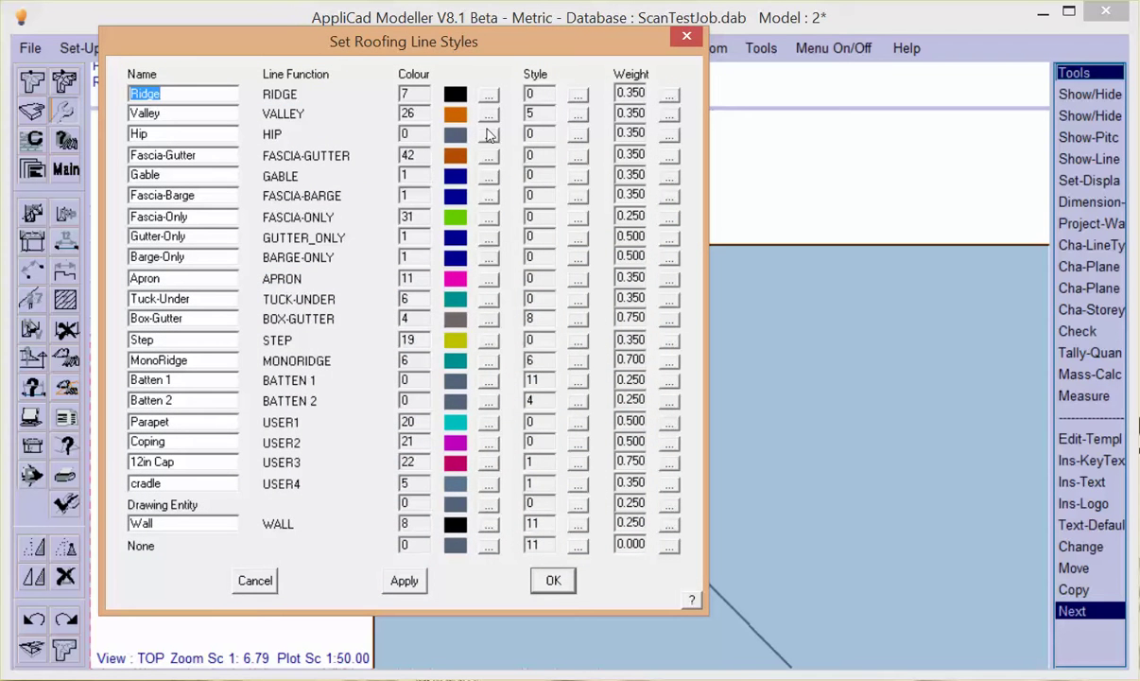
left_click(577, 94)
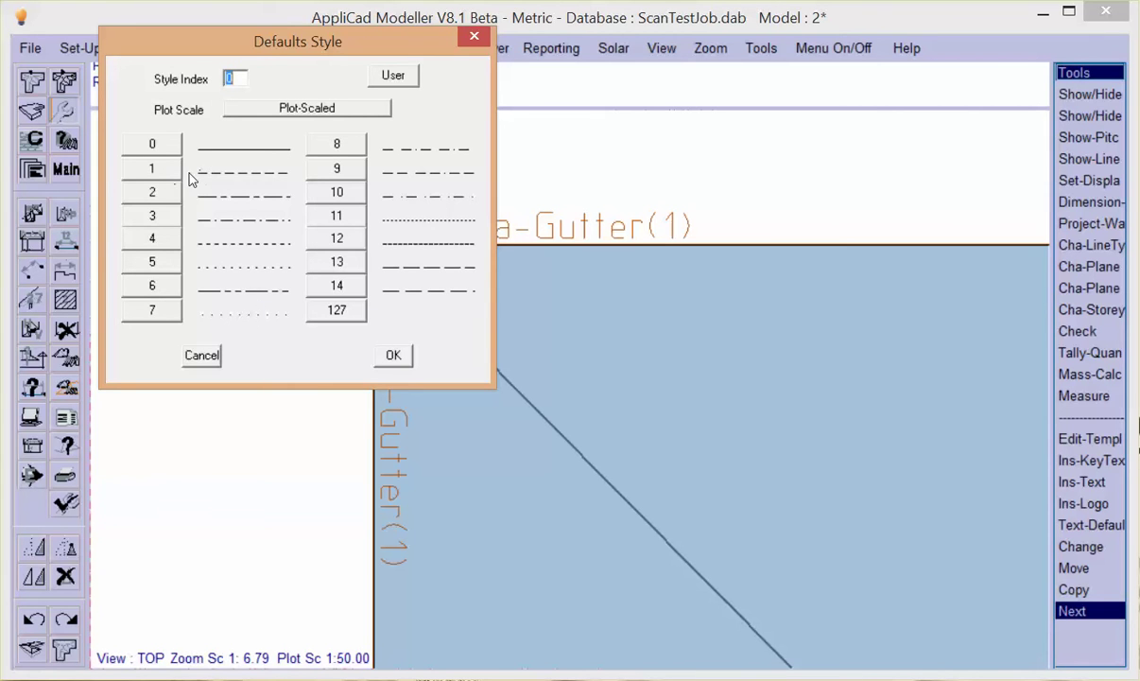
left_click(393, 356)
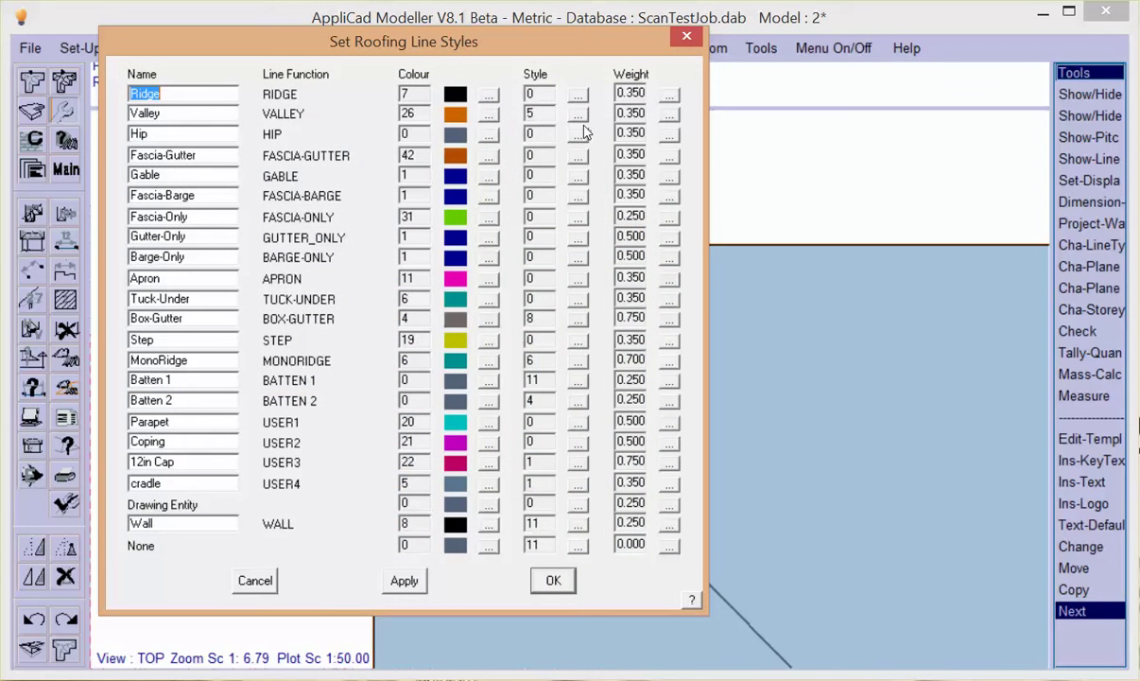
Set the Ridge line weight to 0.25 instead of 0.35.
left_click(668, 101)
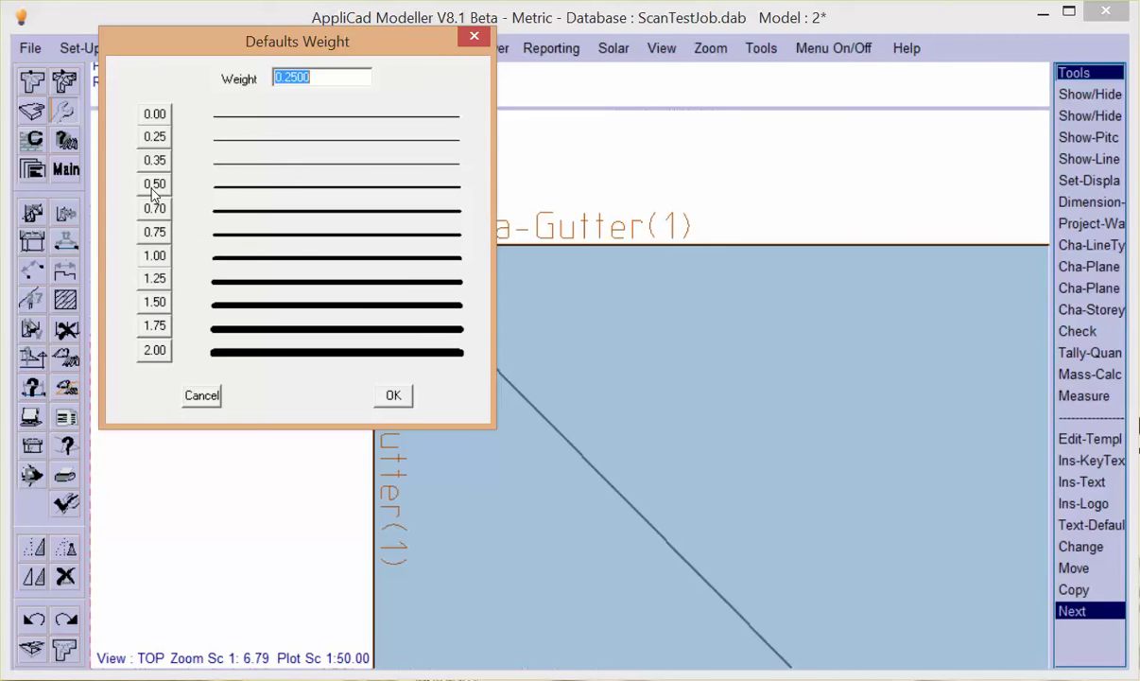
left_click(393, 396)
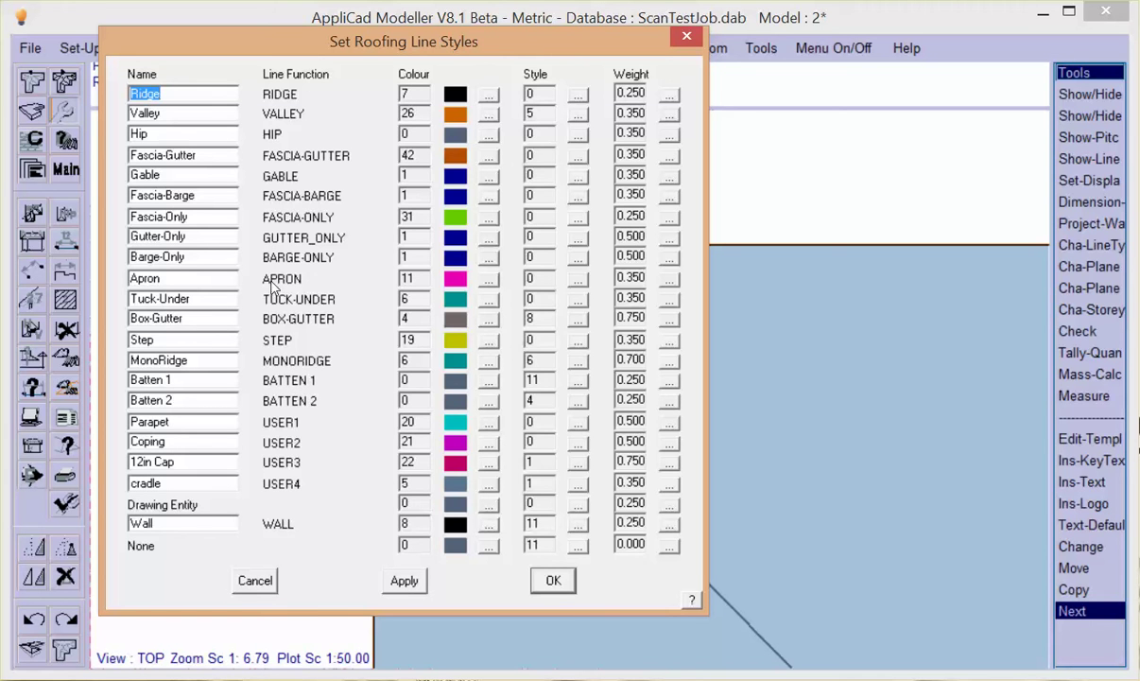
Rename the Apron line function to 'Roof to Wall'.
left_click(167, 278)
type("Roof to Wall")
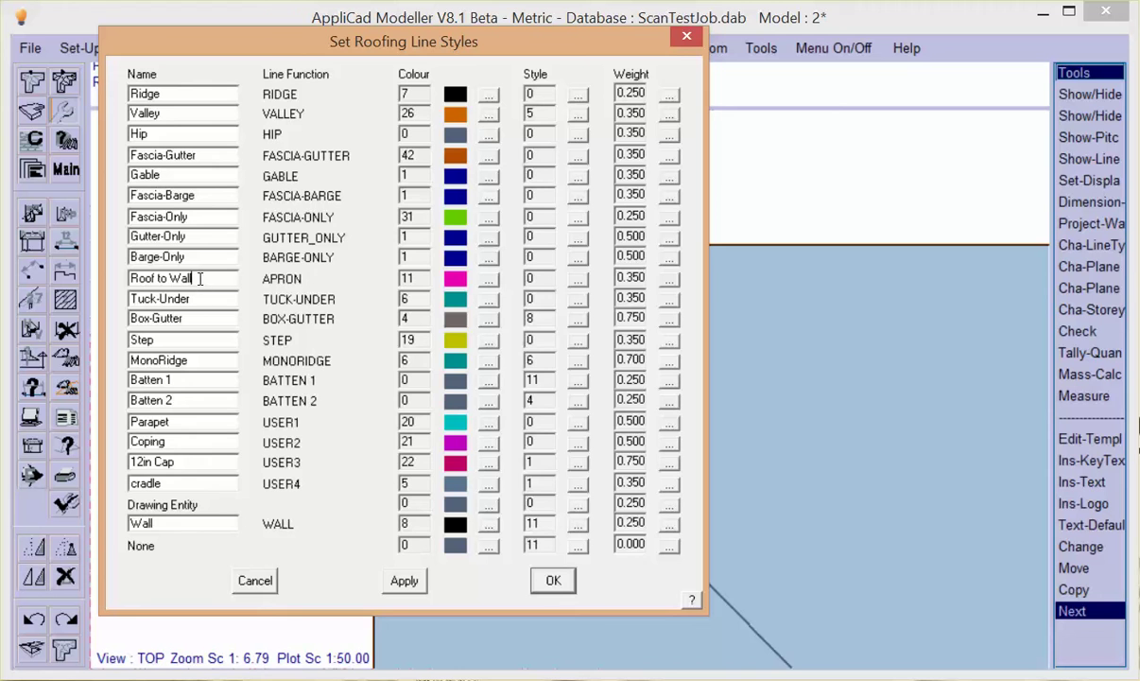
left_click_drag(202, 278, 111, 272)
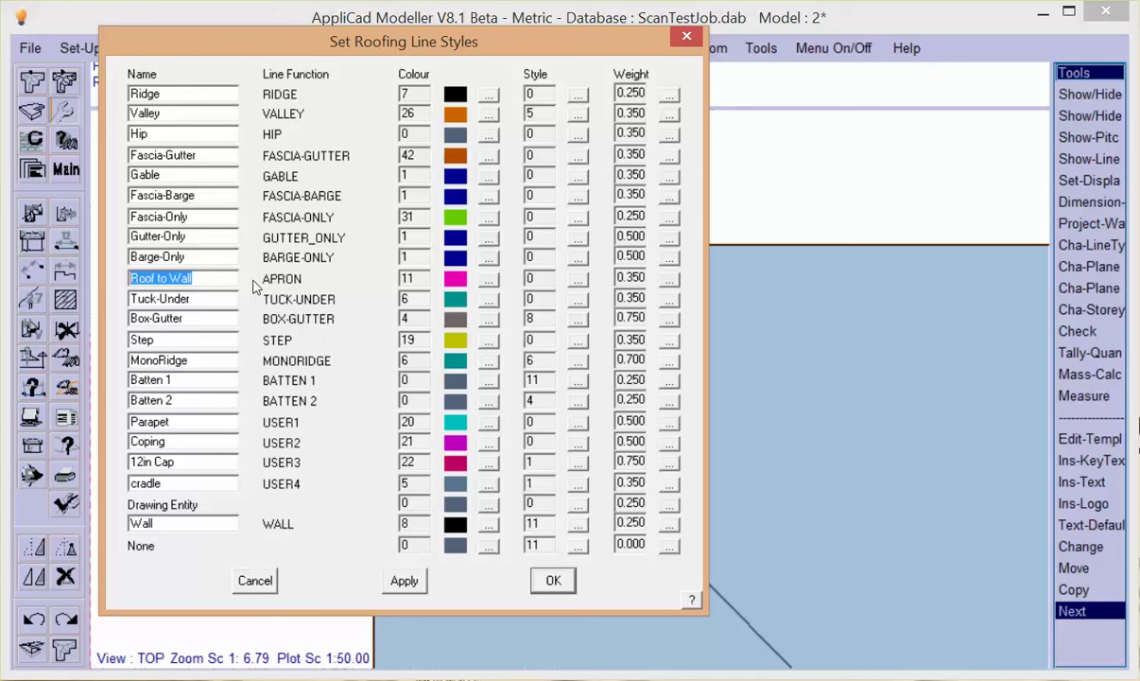
left_click_drag(196, 274, 100, 272)
Give Roof to Wall line style 0 and weight 0.25, then apply the line style edits.
left_click(578, 279)
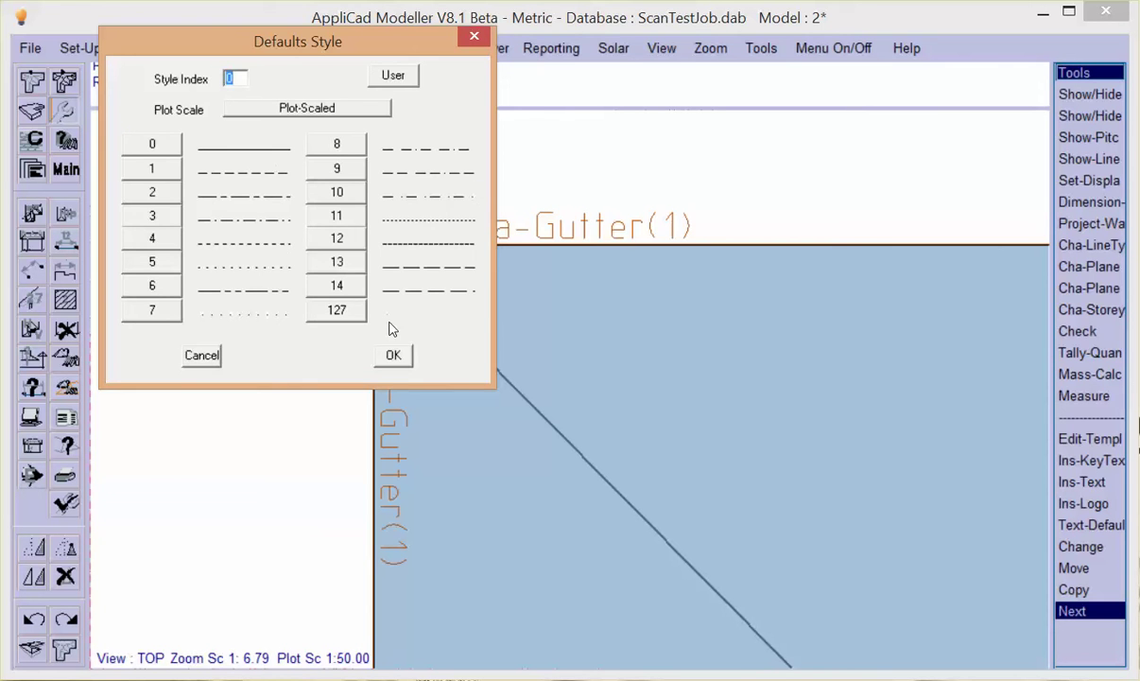
left_click(393, 355)
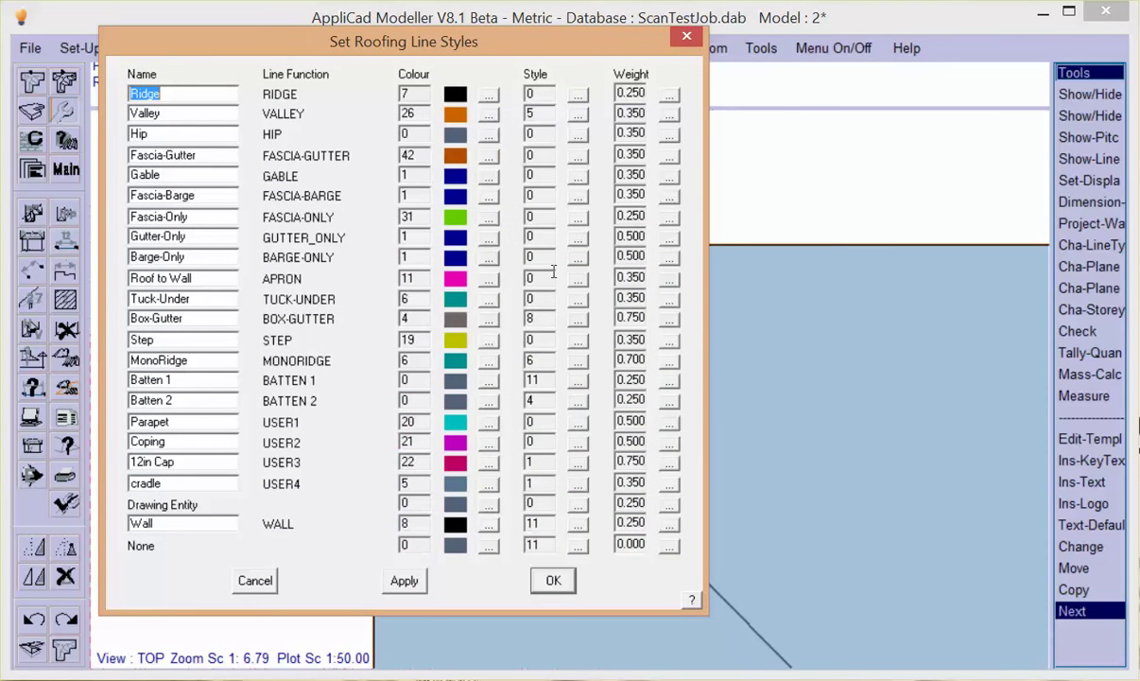
left_click(669, 280)
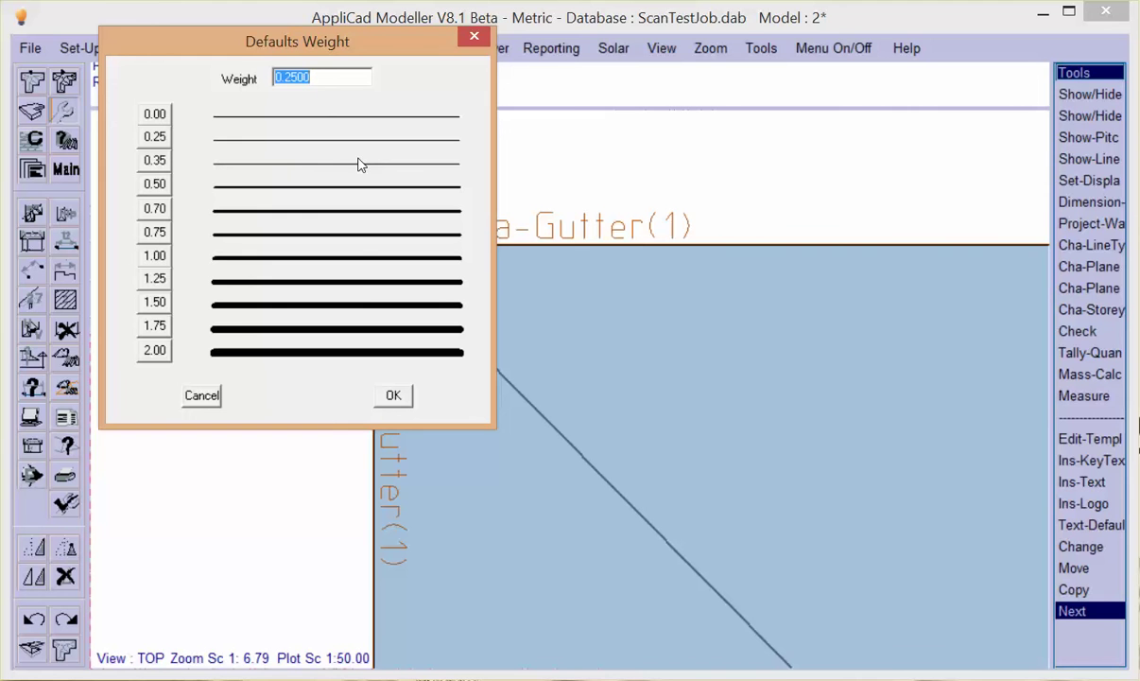
left_click(394, 395)
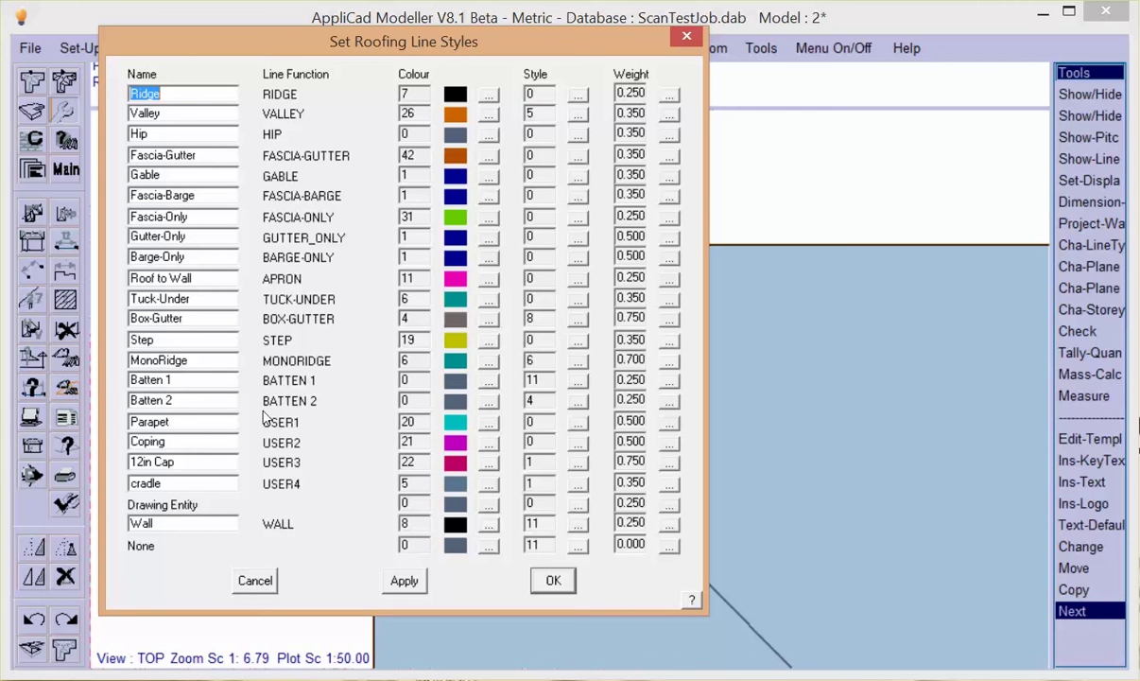
left_click(404, 582)
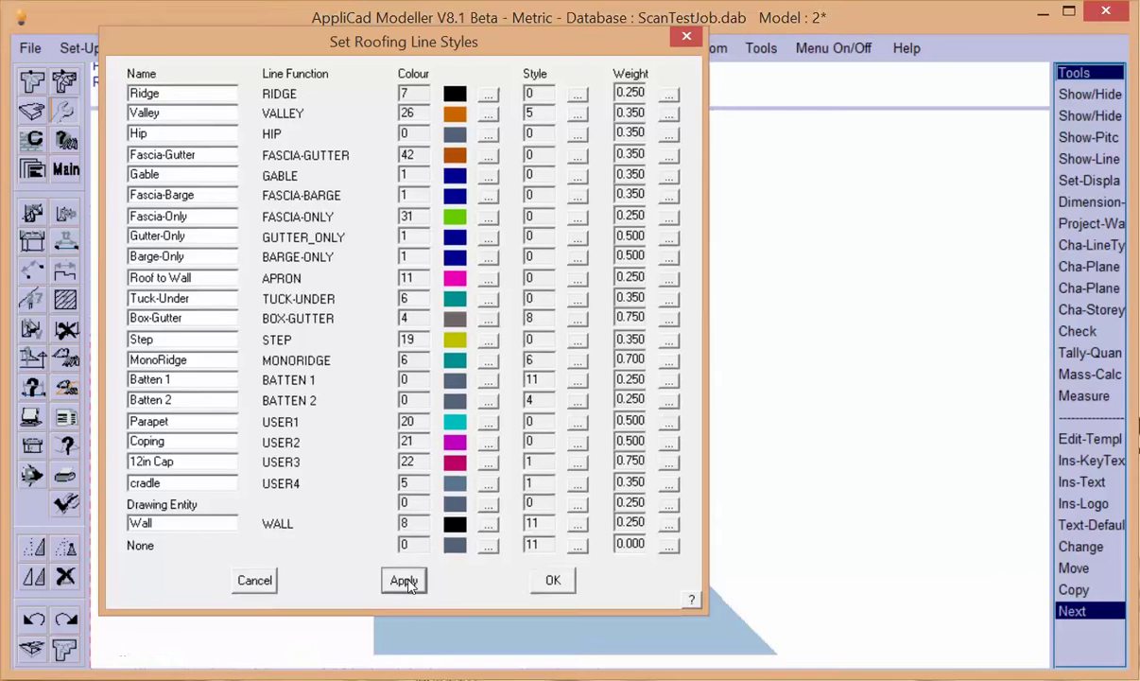
Save the line styles, close Preferences, and choose Roof to Wall as the new line type.
left_click(554, 582)
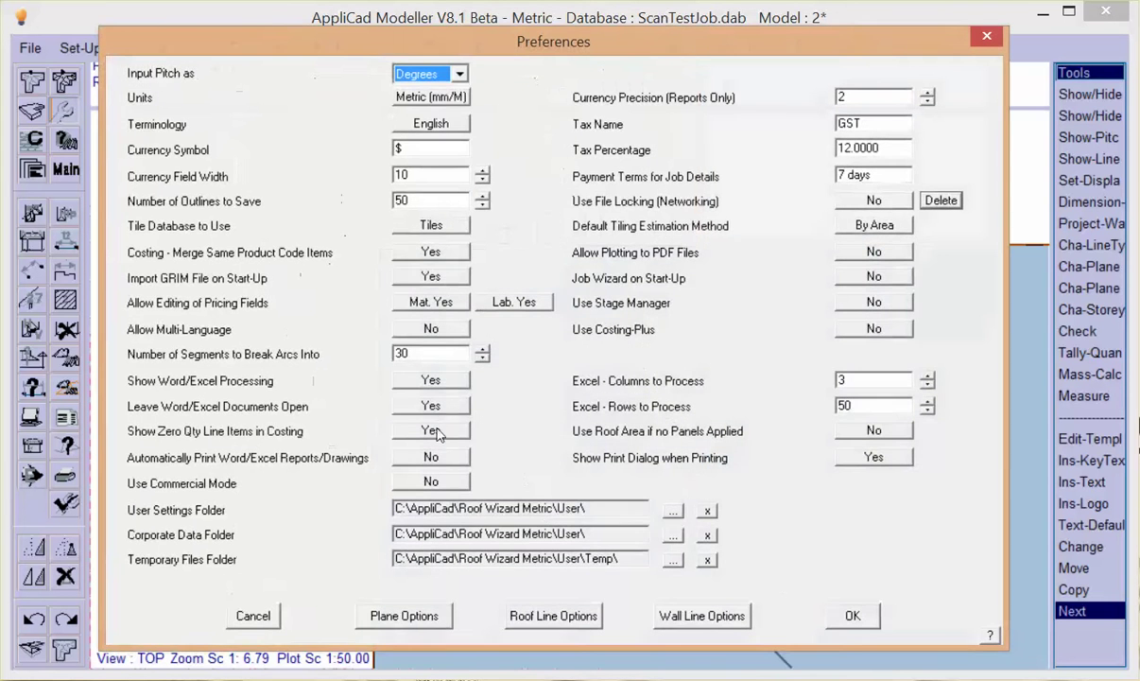
left_click(853, 617)
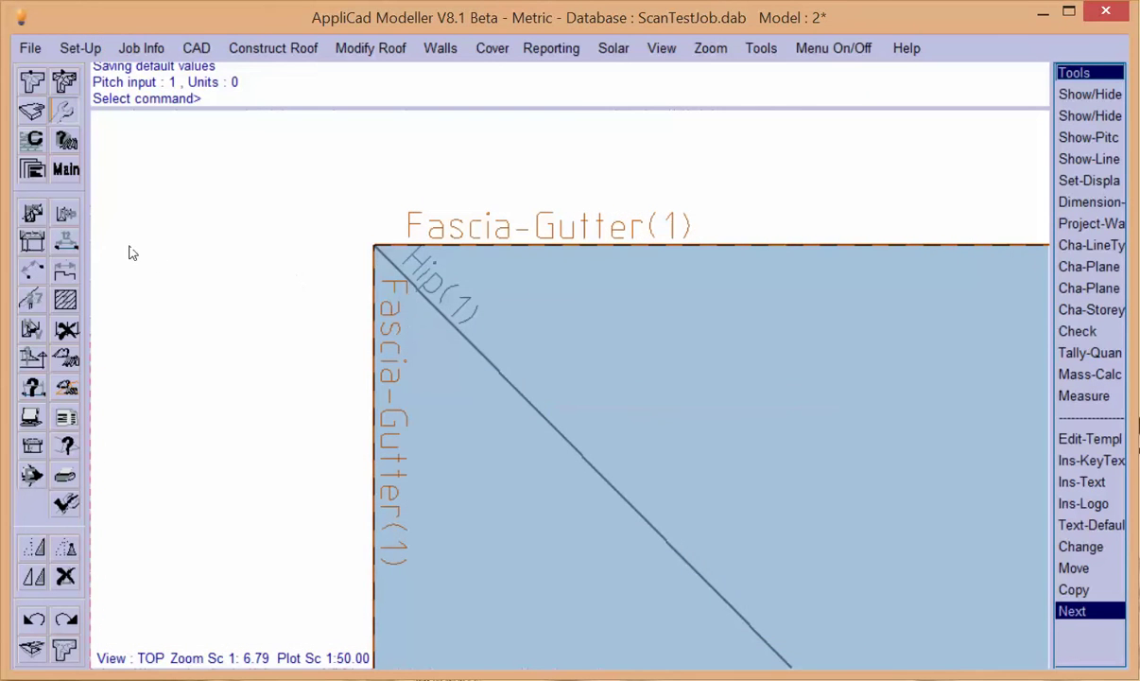
left_click(32, 327)
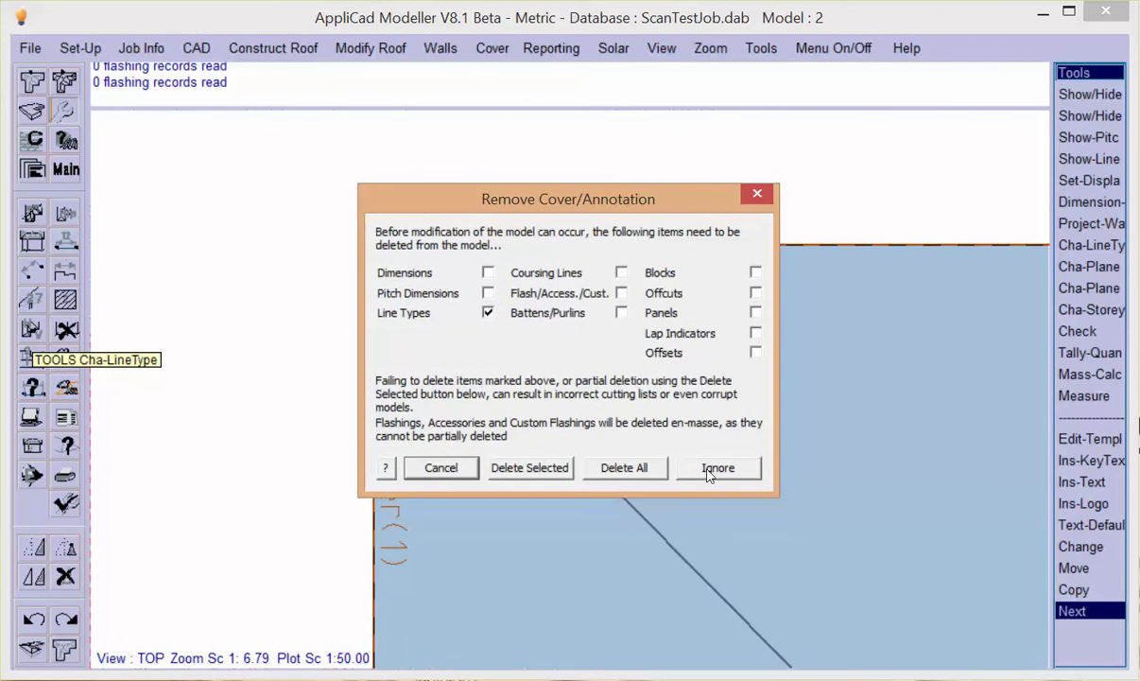
left_click(719, 468)
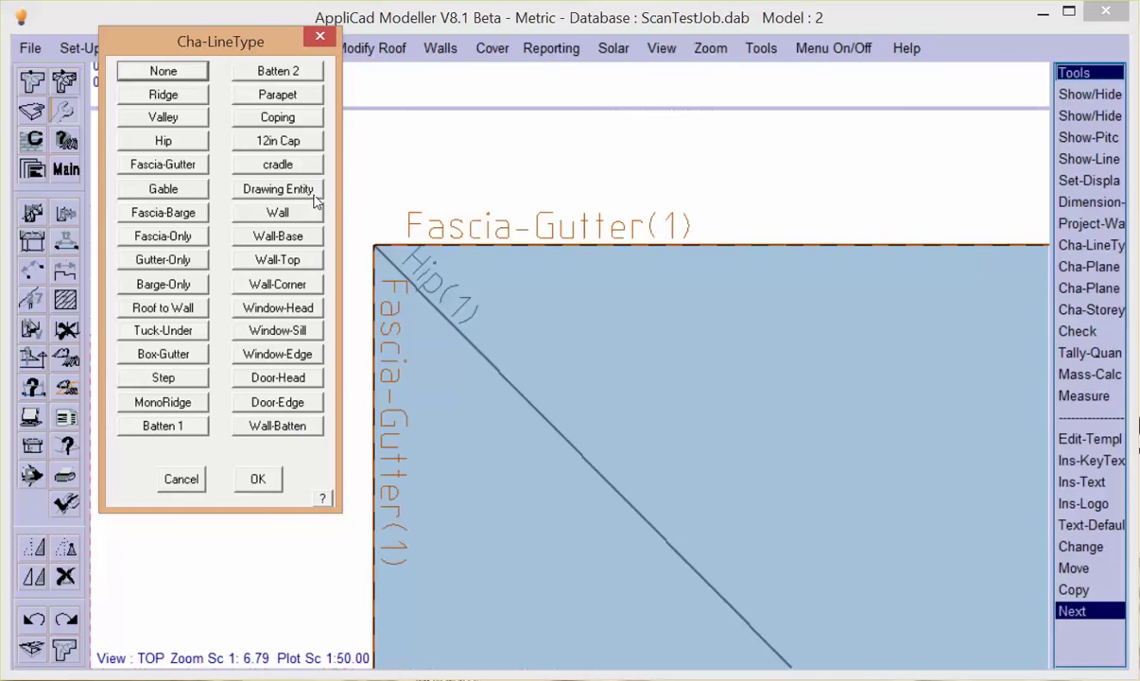
left_click(163, 308)
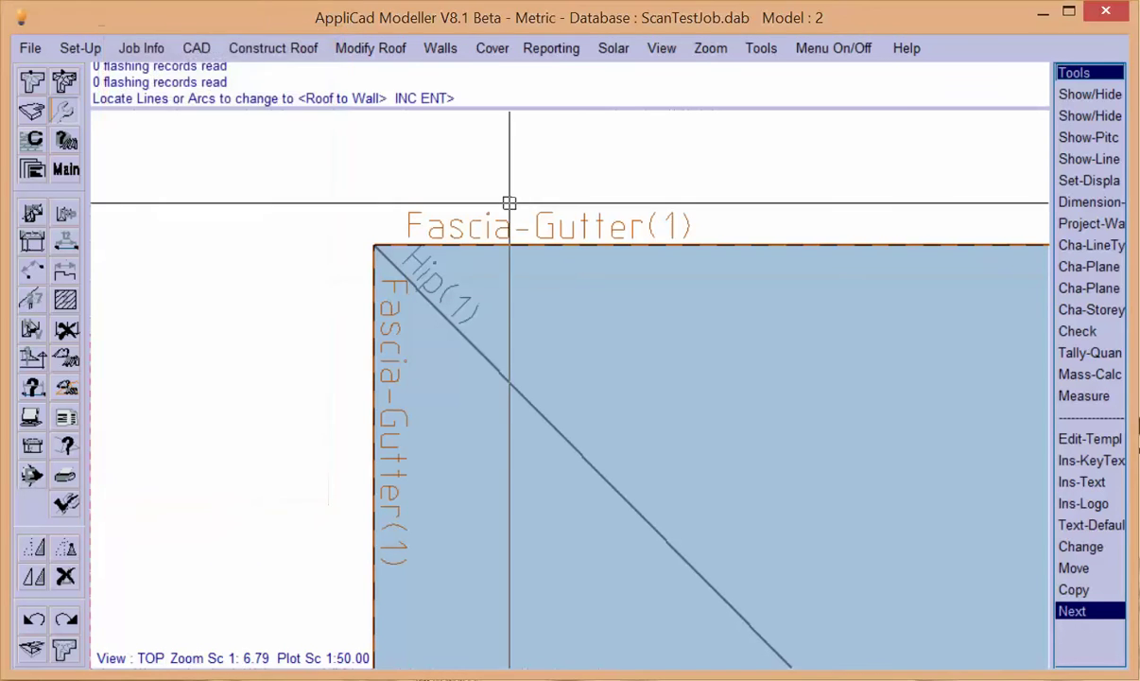
Convert the top and left fascia edges into Roof to Wall lines.
left_click(482, 244)
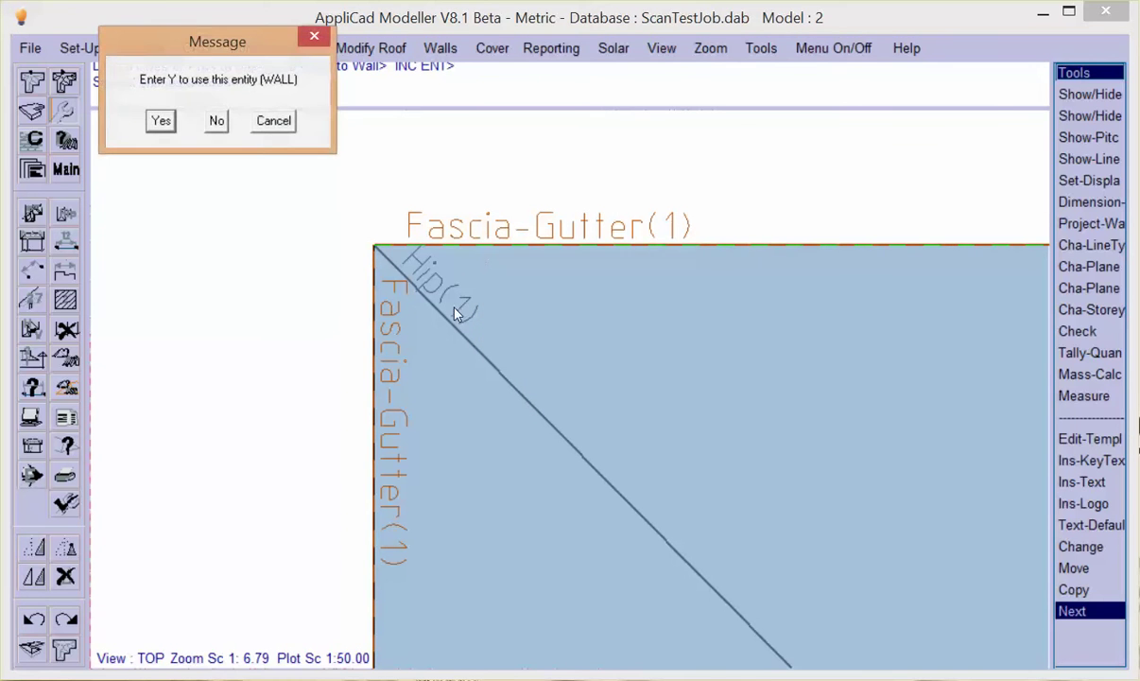
key("n")
key("y")
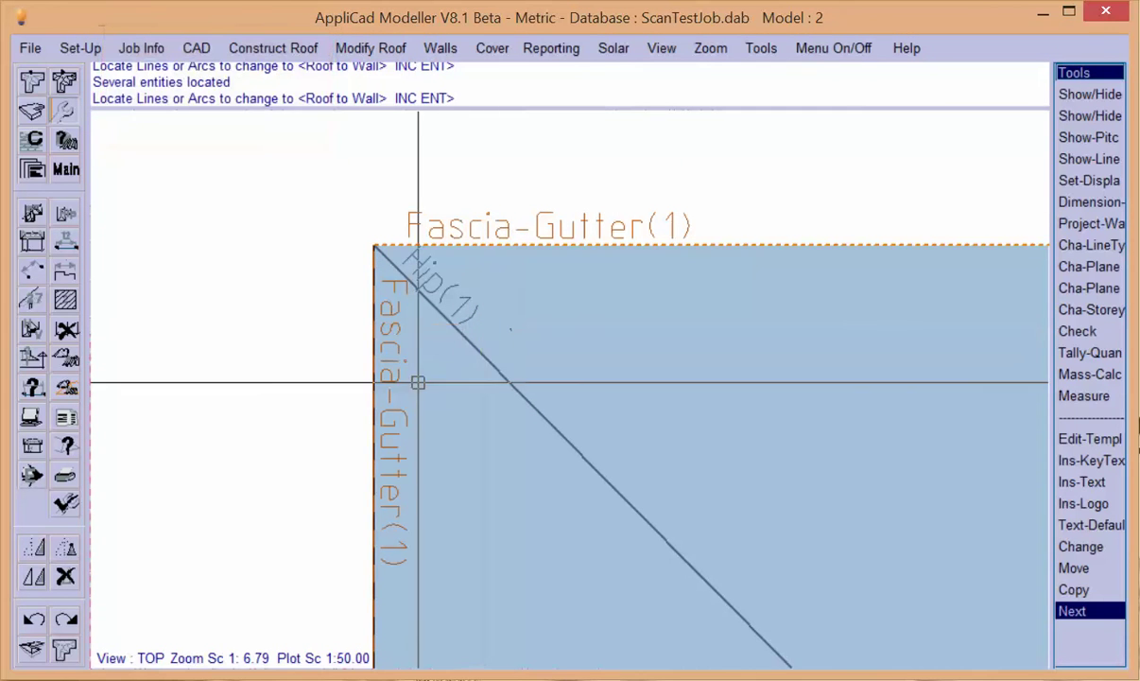
left_click(374, 277)
key("n")
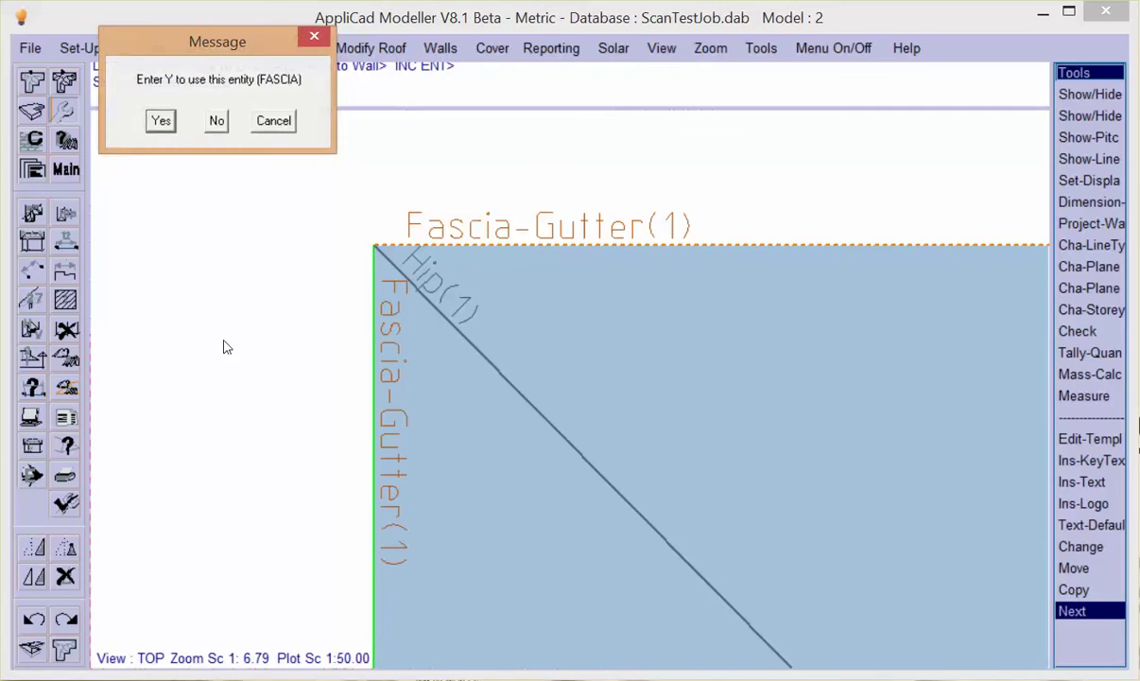
key("y")
key("Return")
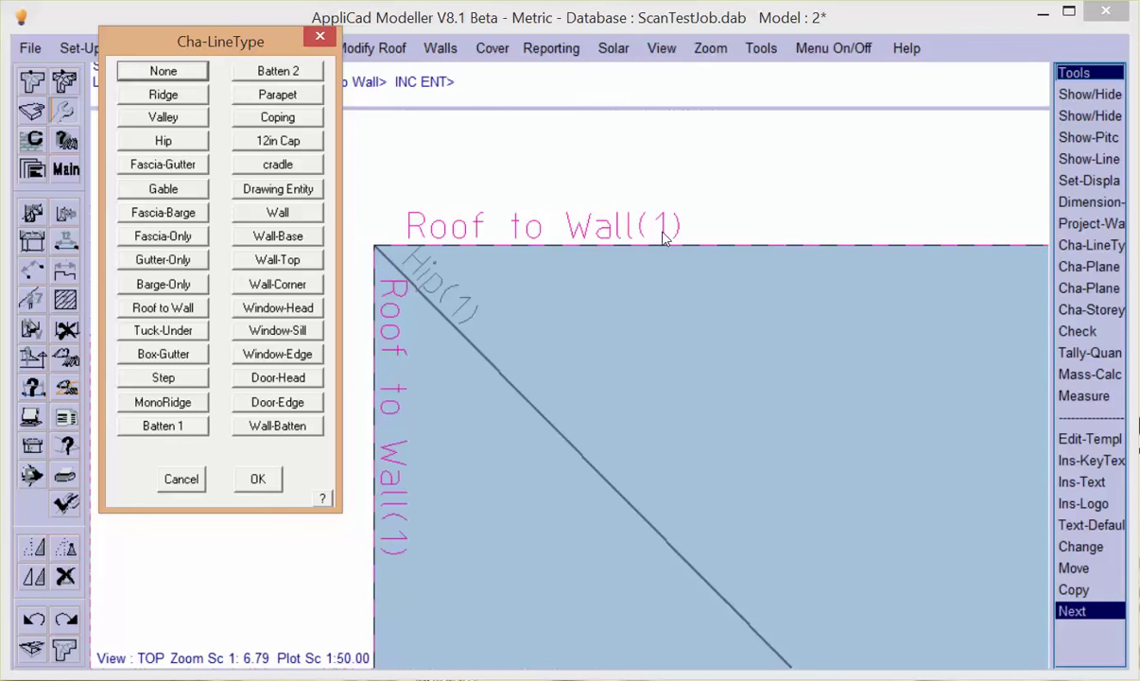
left_click(257, 478)
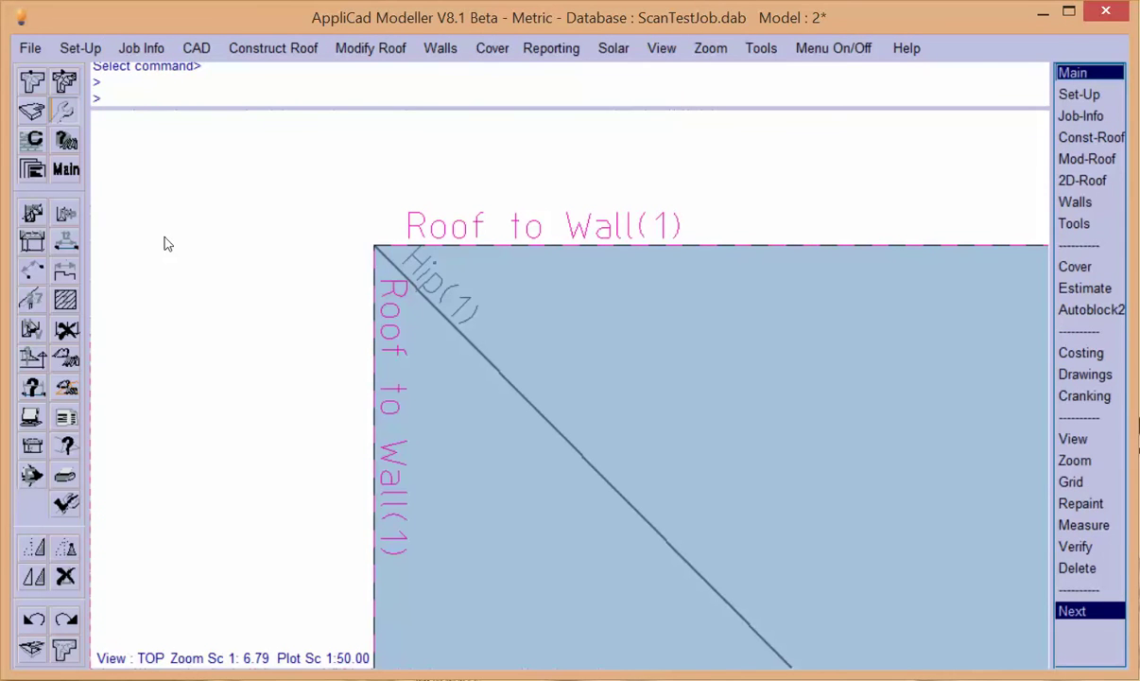
Open the roof plane style settings from System Preferences' Plane Options.
left_click(80, 47)
mouse_move(84, 114)
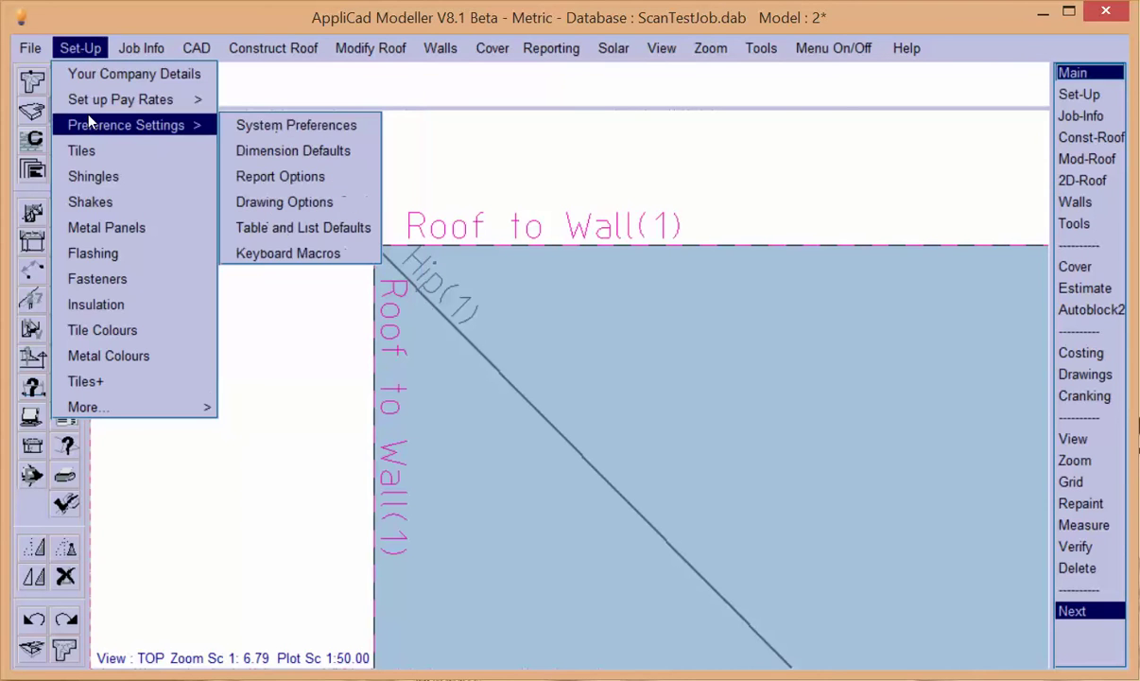
left_click(269, 129)
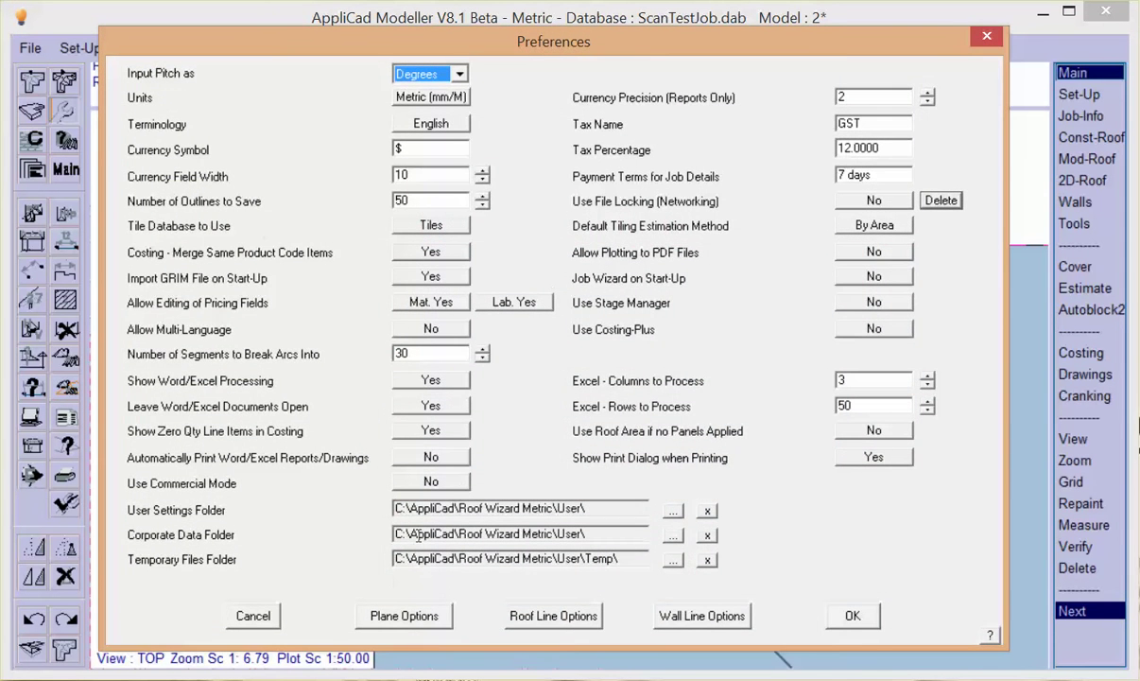
left_click(418, 611)
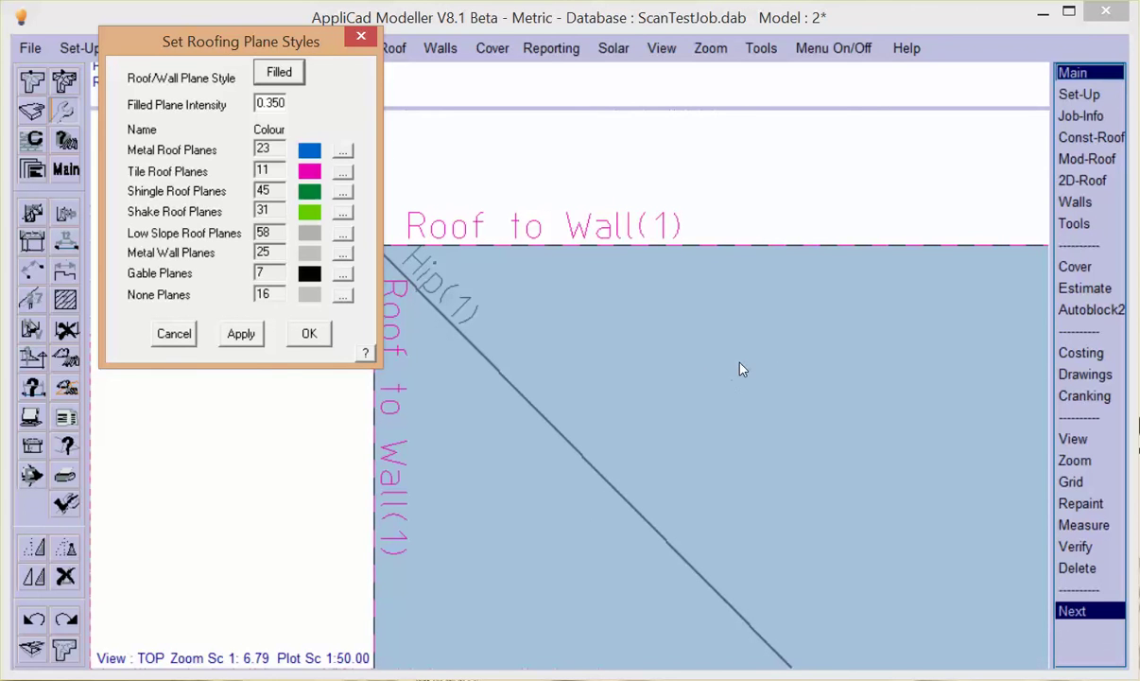
Preview Hatched roof planes, then restore Filled (intensity 0.350) and accept.
left_click(279, 74)
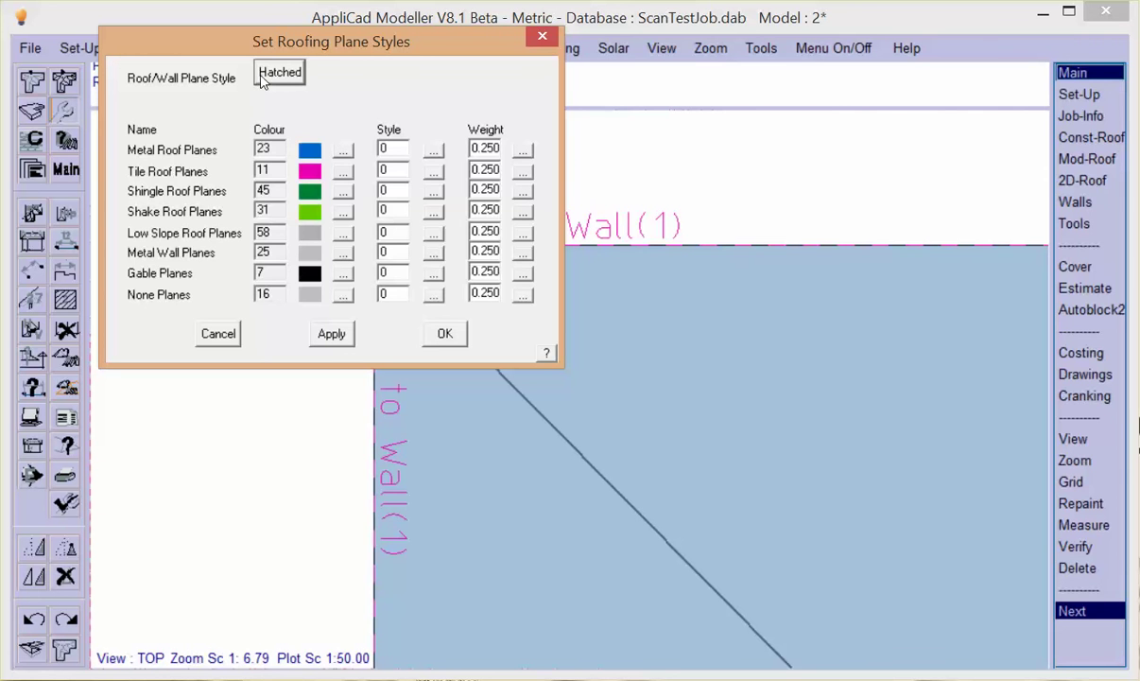
left_click(333, 335)
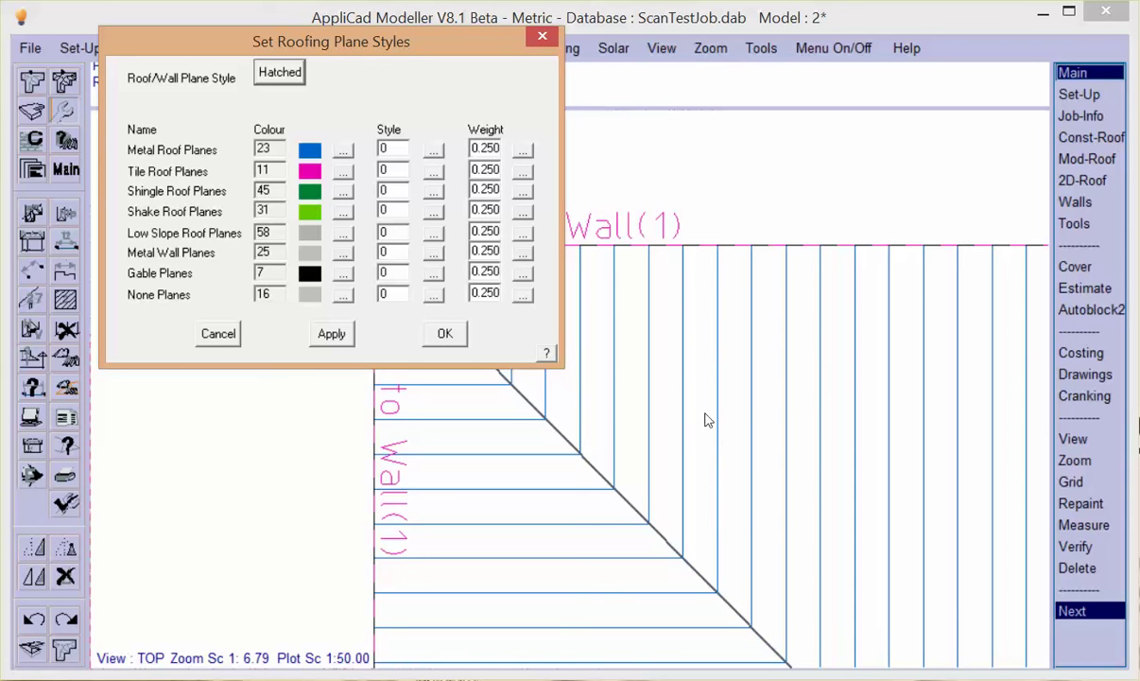
left_click(280, 71)
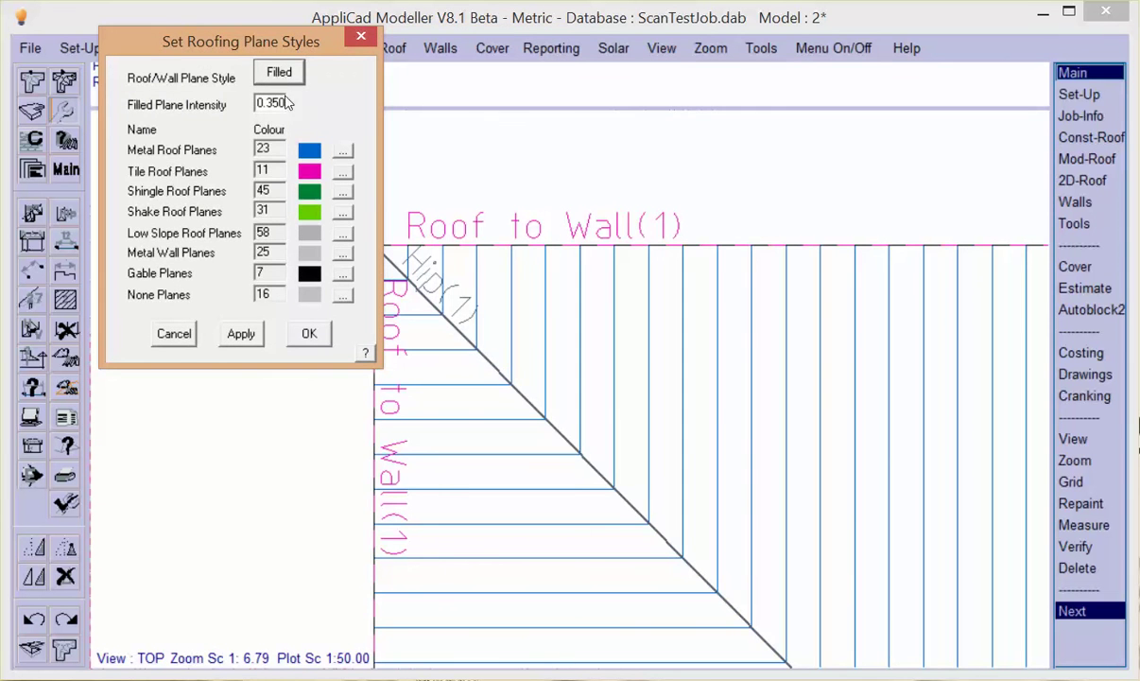
left_click(241, 333)
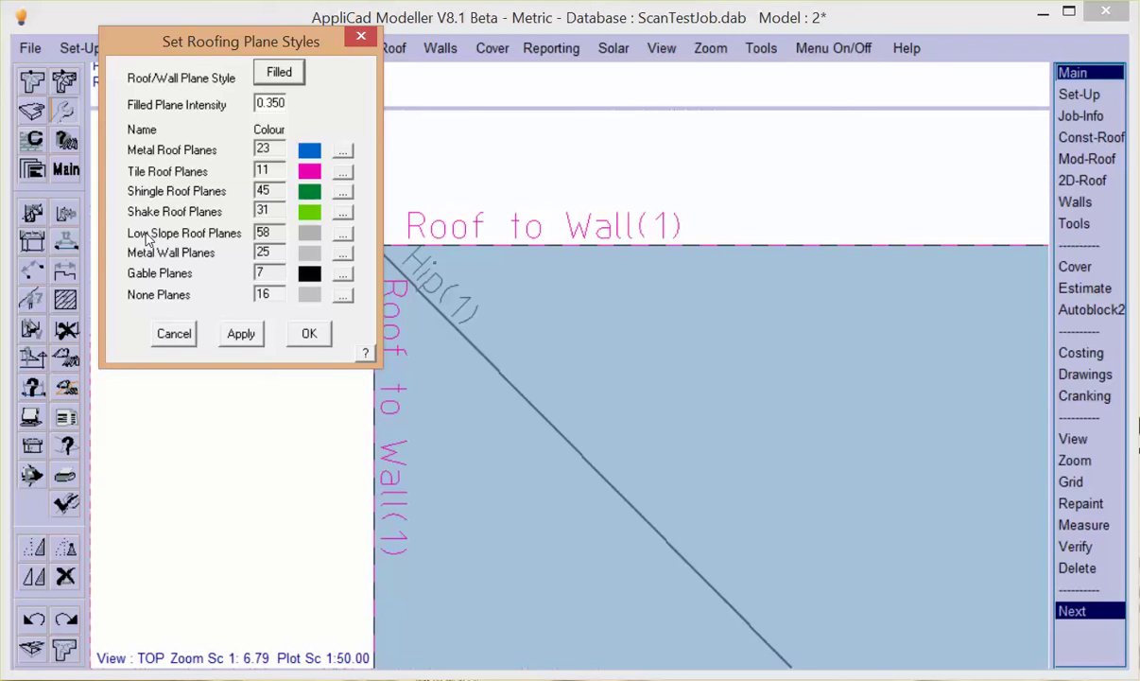
left_click(310, 335)
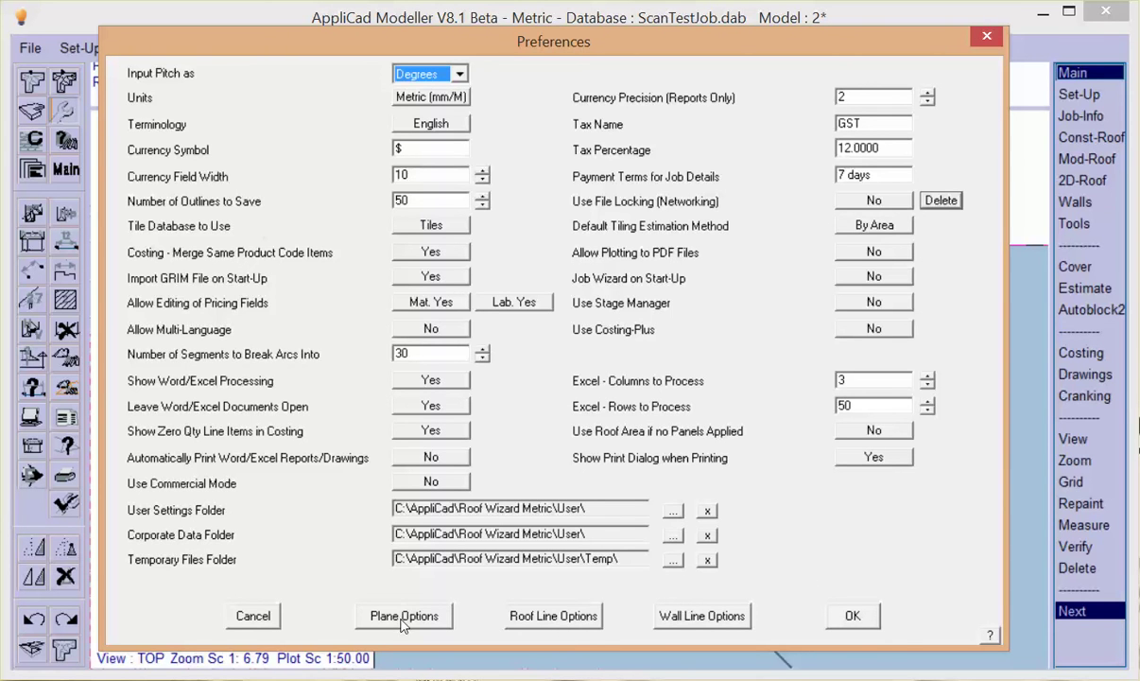
Save and close Preferences, then zoom back out over the filled roof plan.
left_click(851, 616)
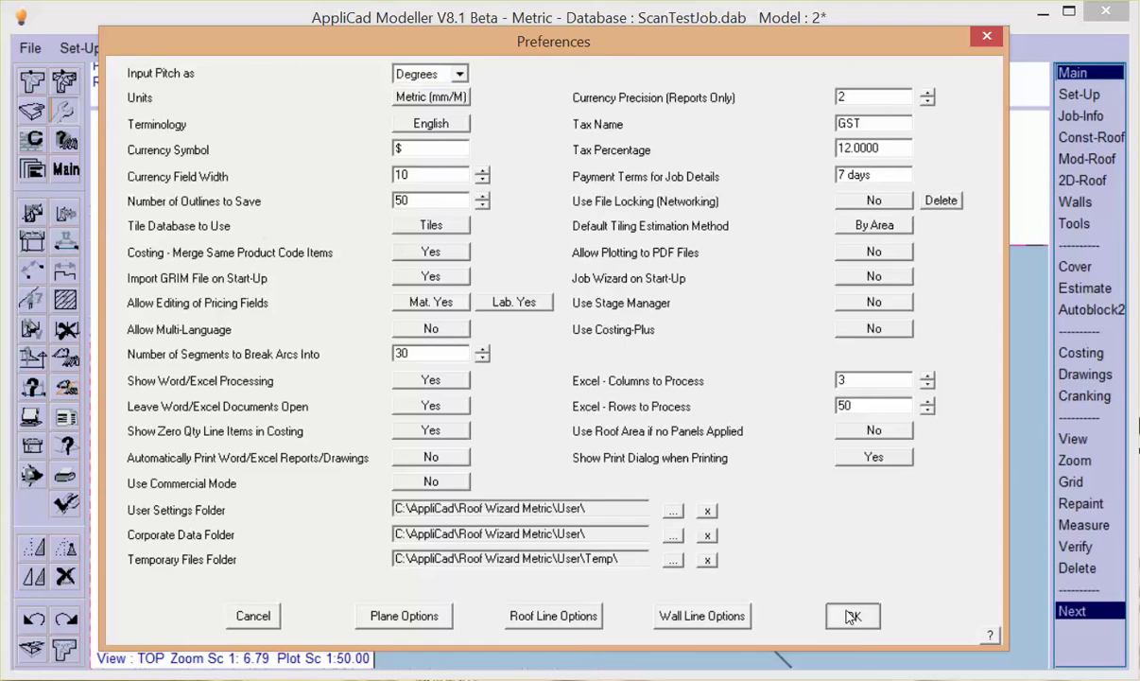
scroll(271, 364, "down", 6)
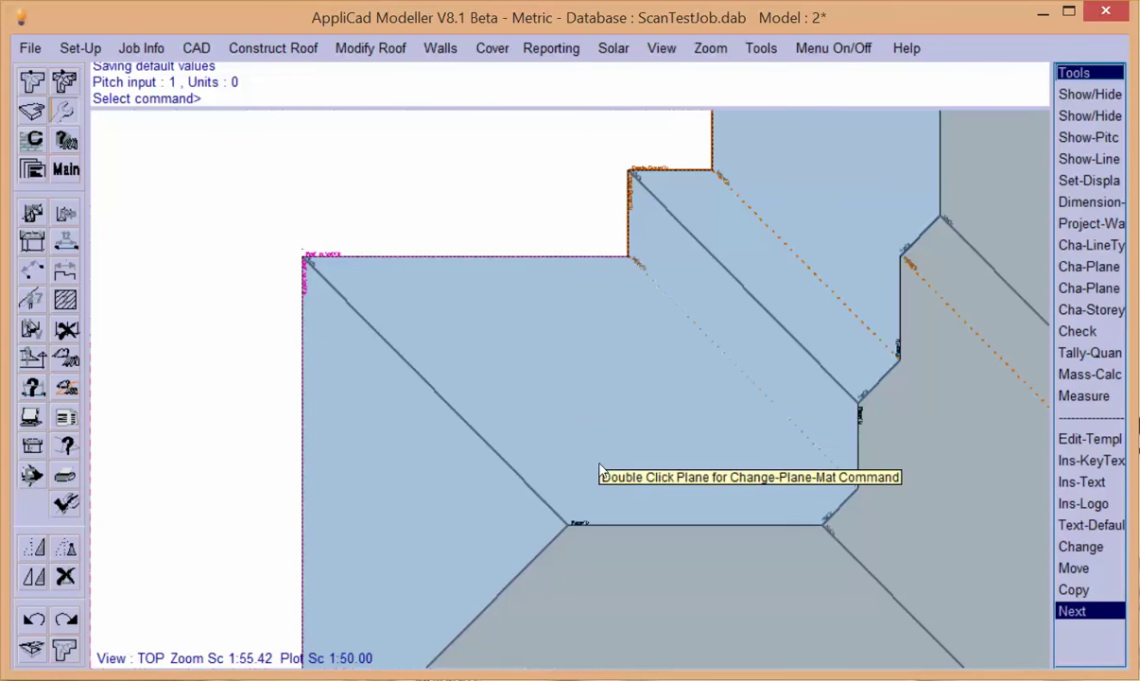
scroll(600, 477, "up", 3)
scroll(598, 482, "down", 1)
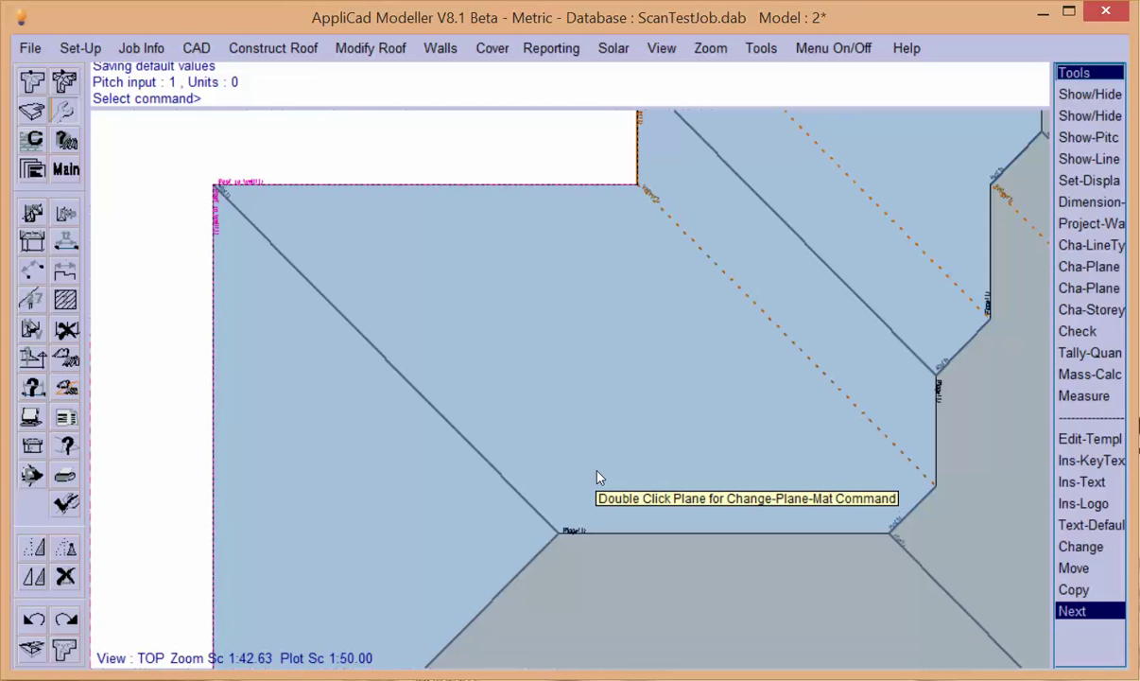